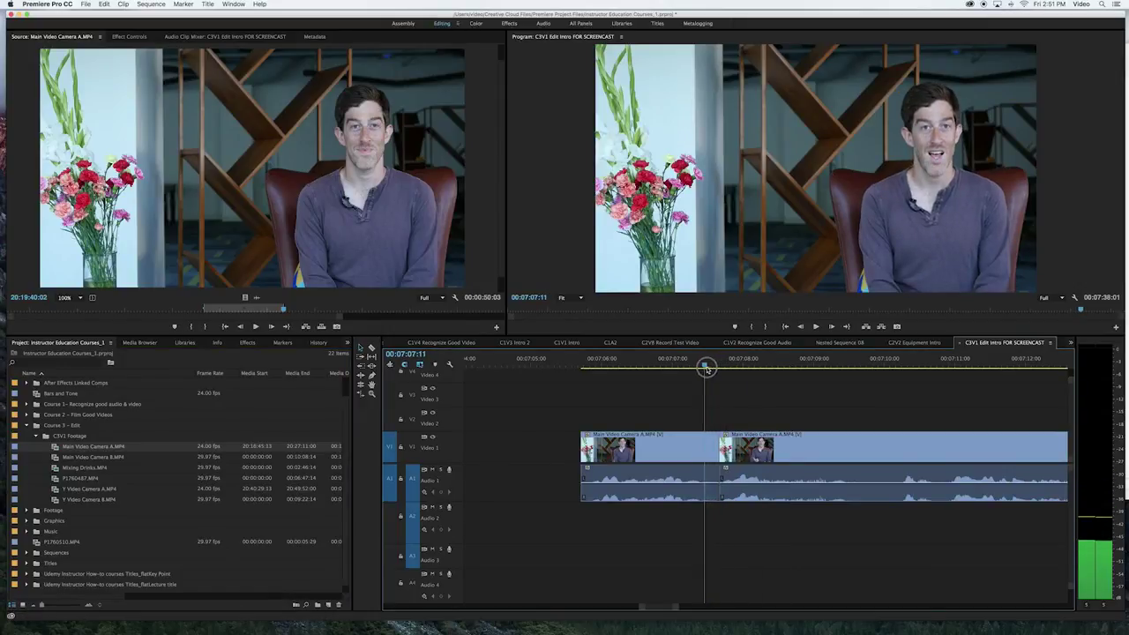
Step: Play the sequence across the jump cut between the two Main Video Camera A.MP4 clips on Video 1
key(space)
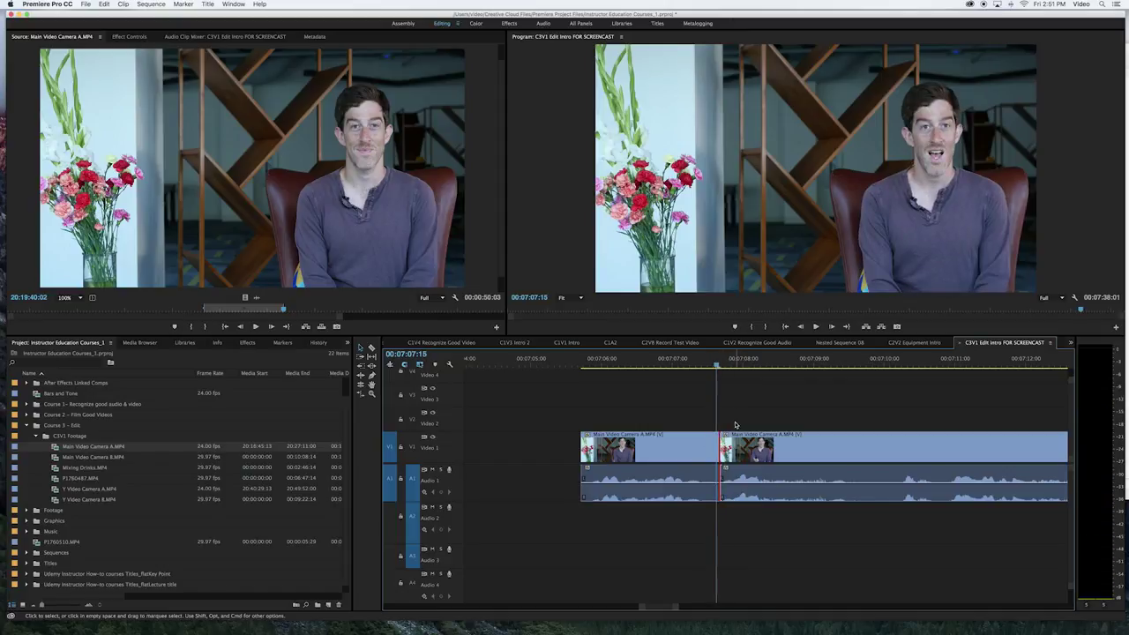
drag(716, 364, 684, 363)
key(space)
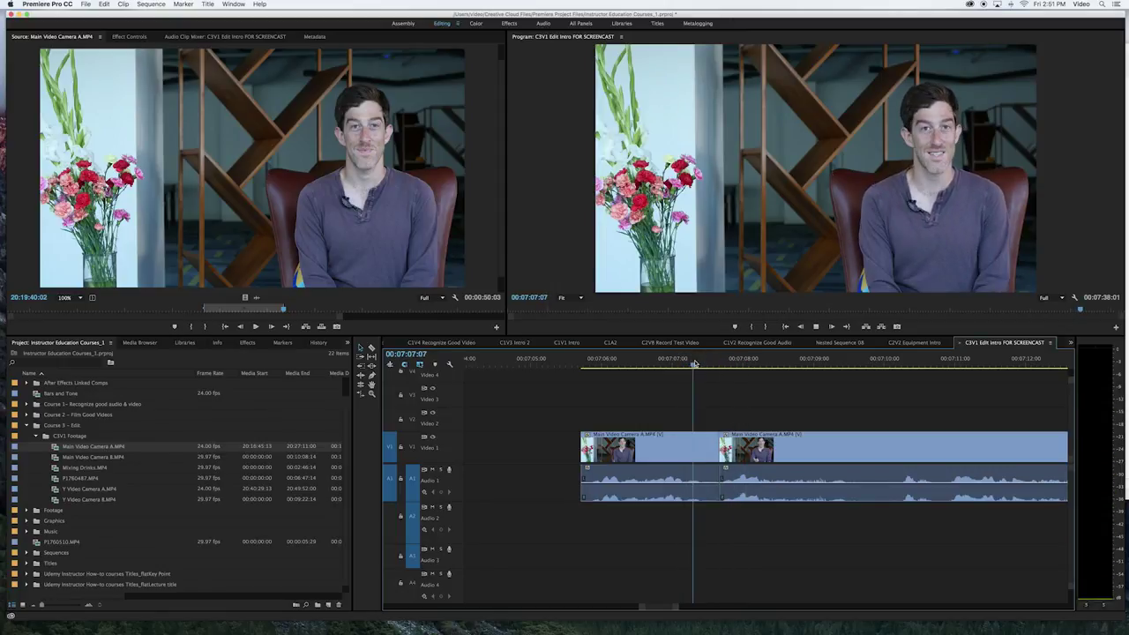
click(716, 363)
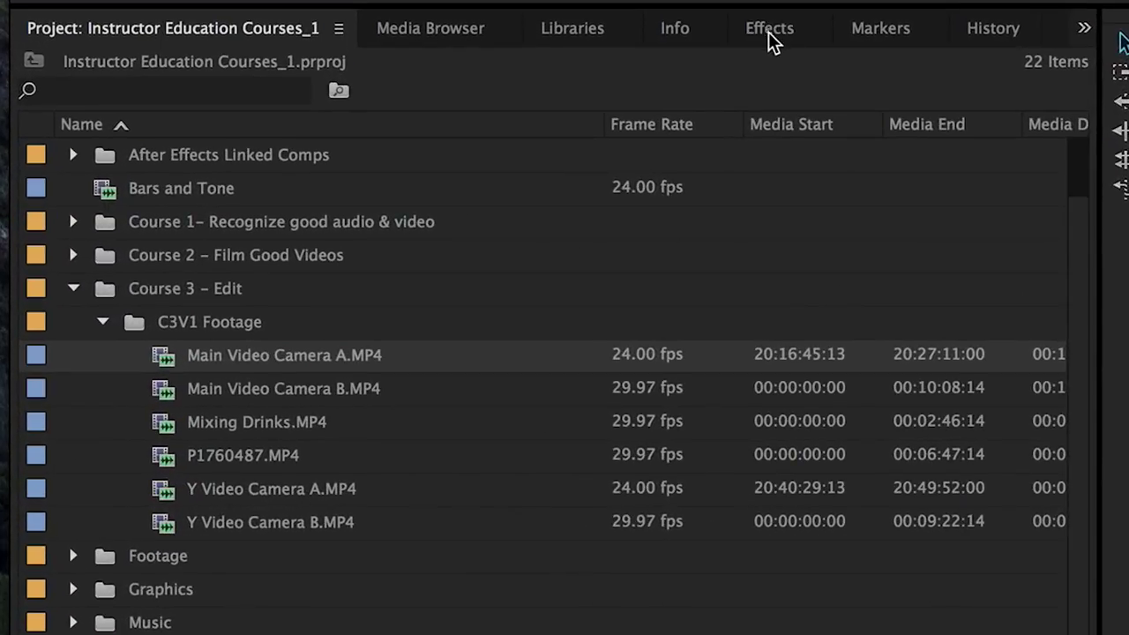
Step: Apply the Dip to White dissolve to the cut between the two Main Video Camera A.MP4 clips and play it back
click(771, 39)
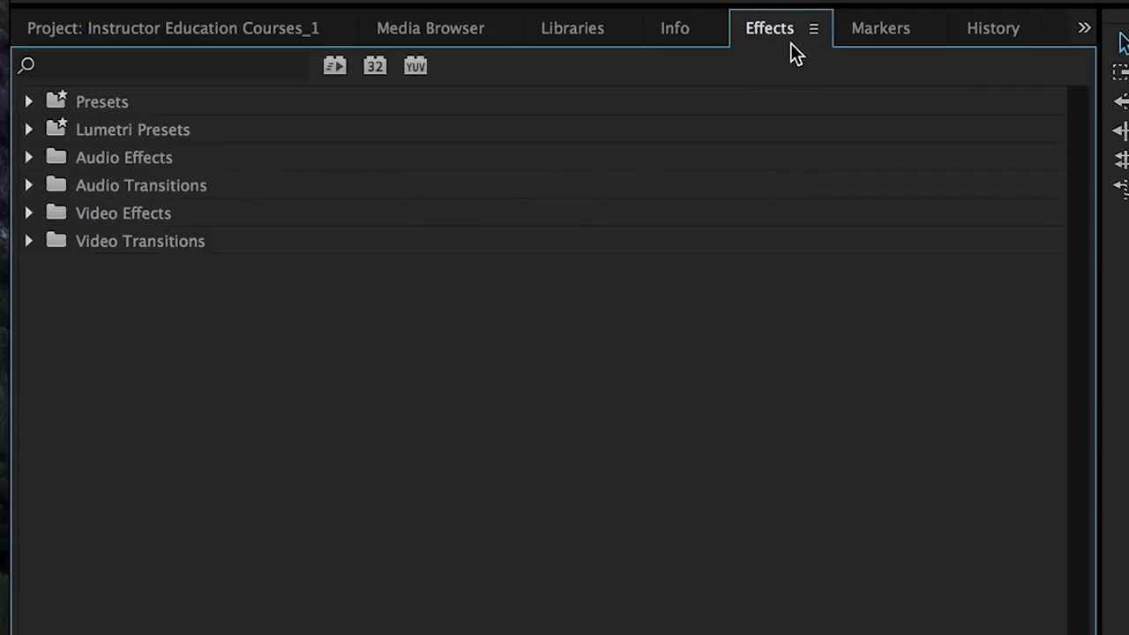
click(30, 241)
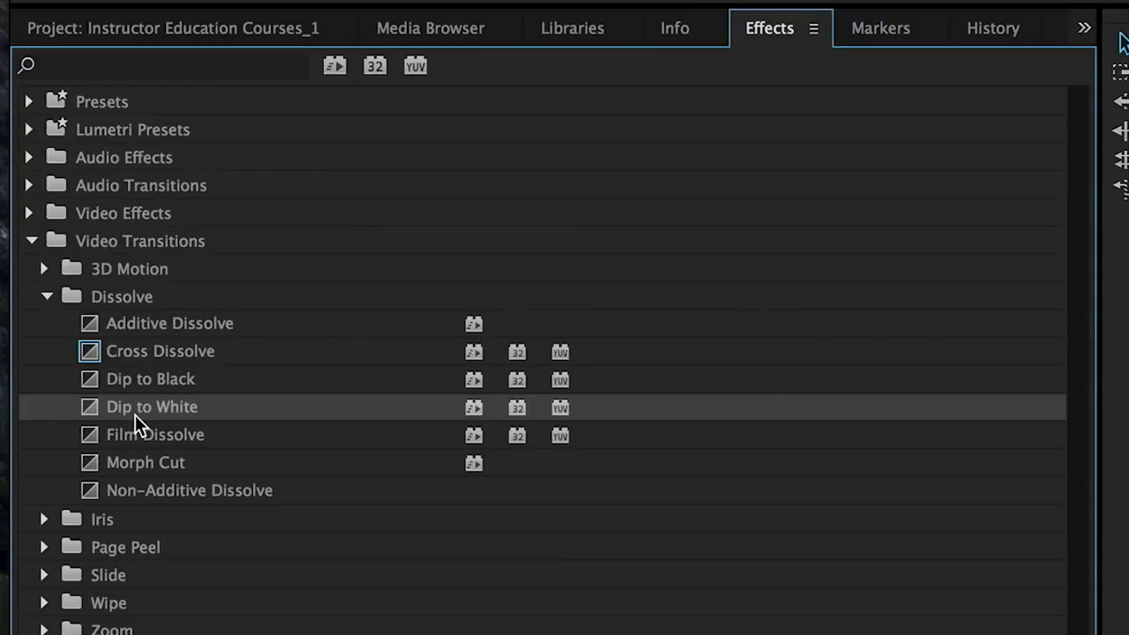
drag(83, 409, 628, 303)
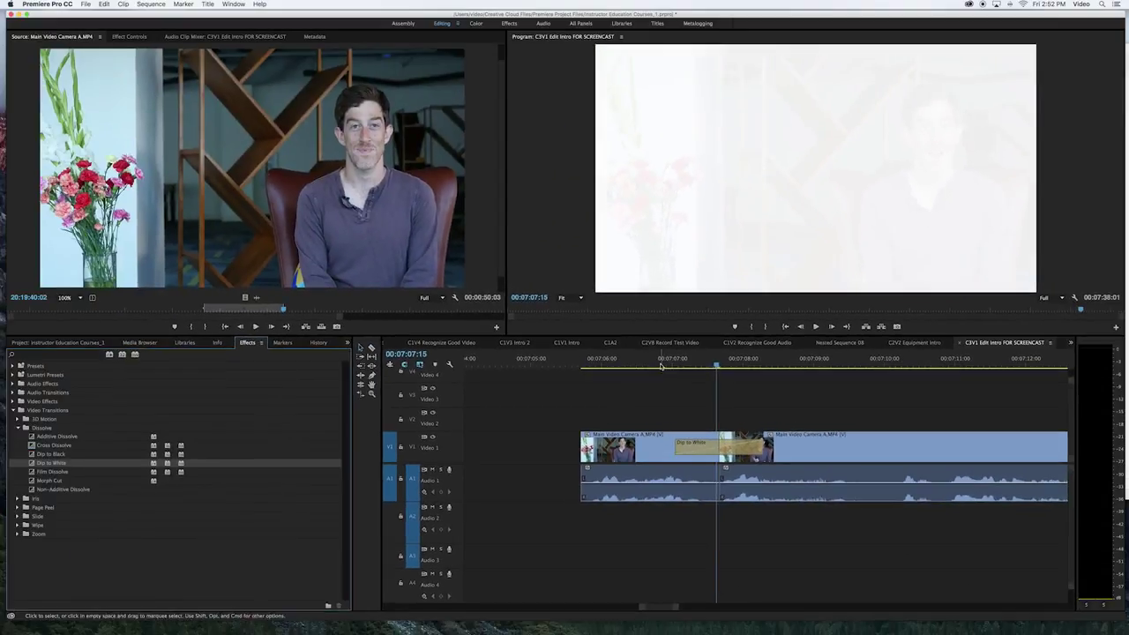
click(534, 246)
key(space)
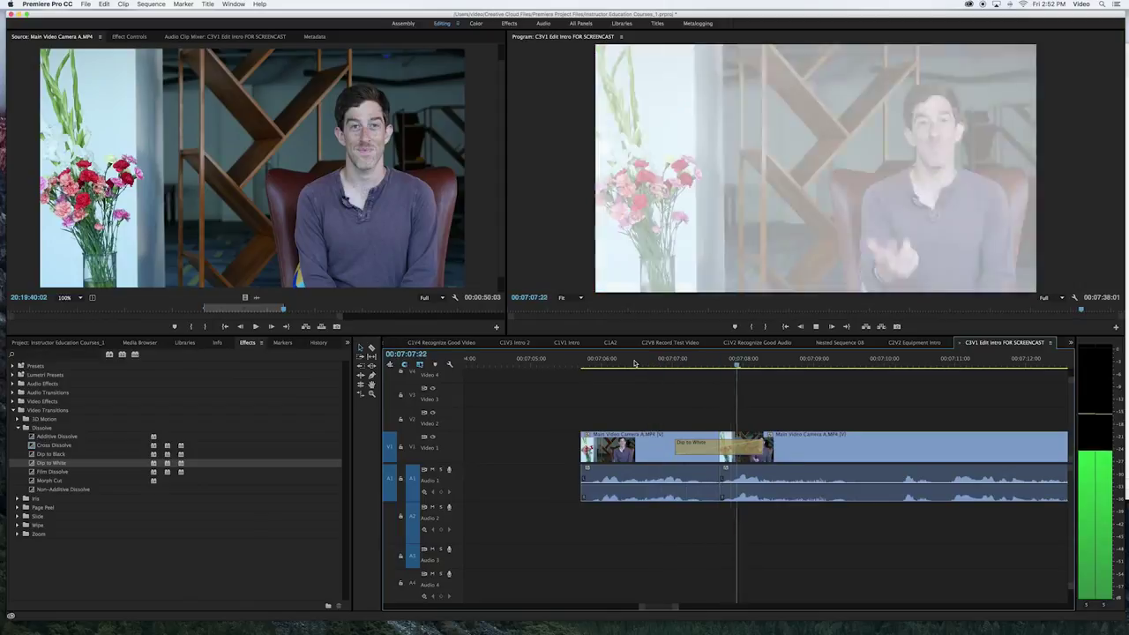
key(space)
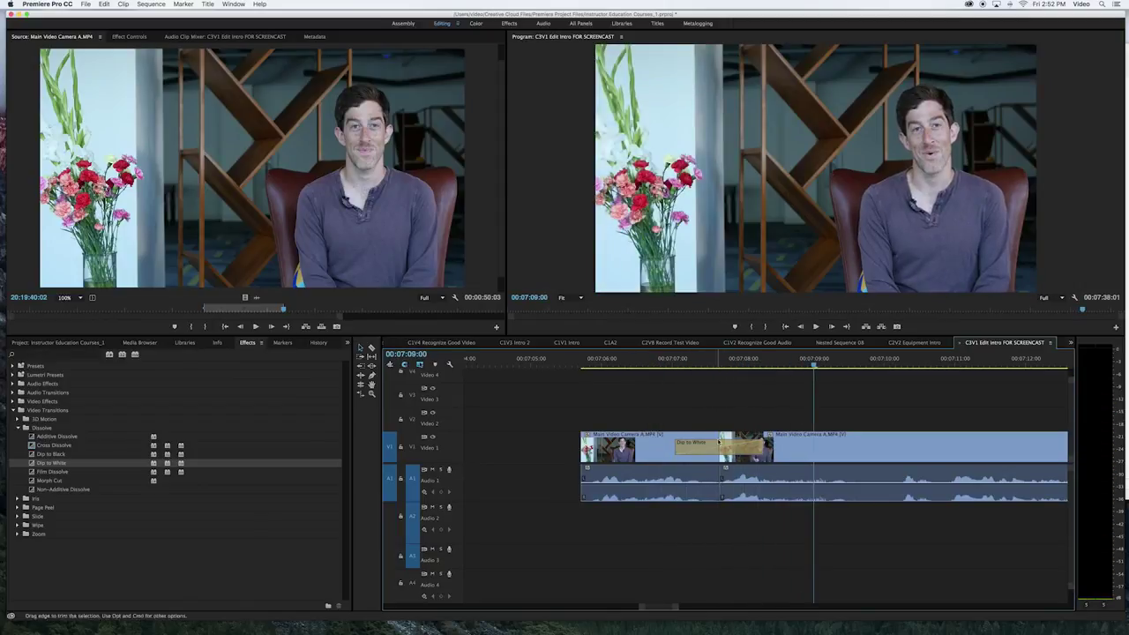
click(739, 359)
drag(739, 360, 714, 375)
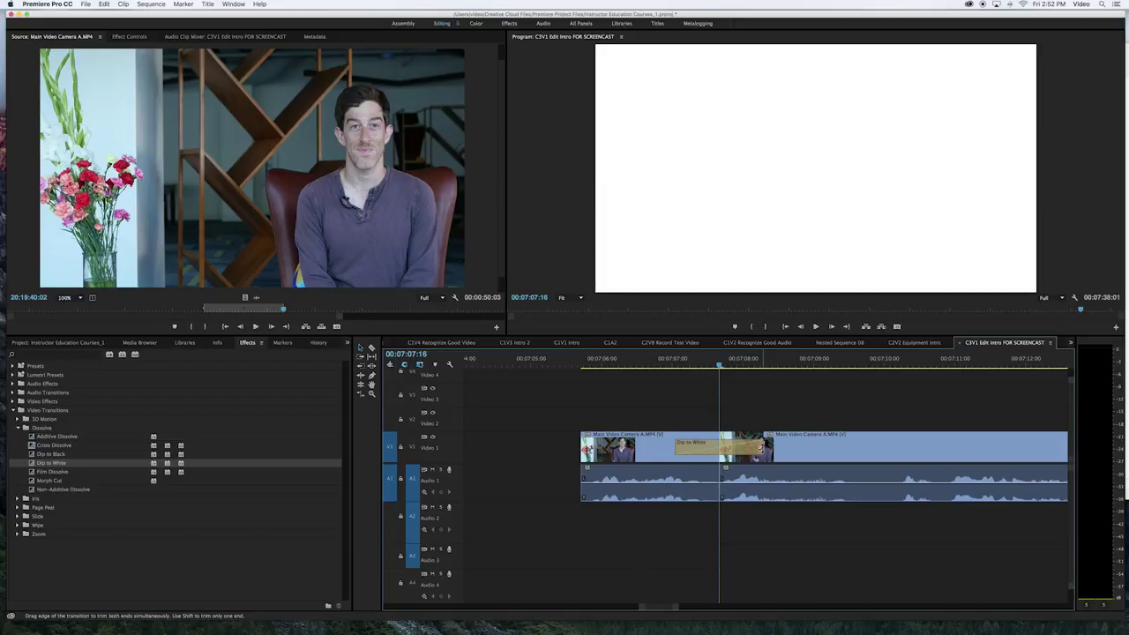
Step: Shorten the Dip to White transition to a brief flash around the cut, and delete it after reviewing it
drag(763, 451, 722, 447)
click(672, 363)
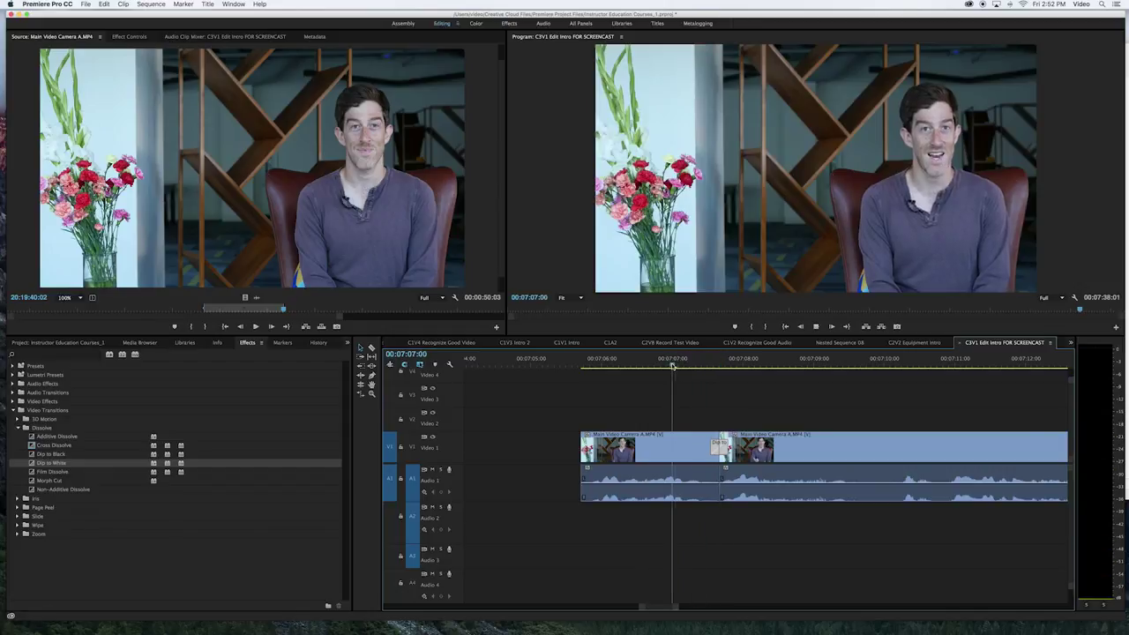
key(space)
drag(696, 364, 737, 364)
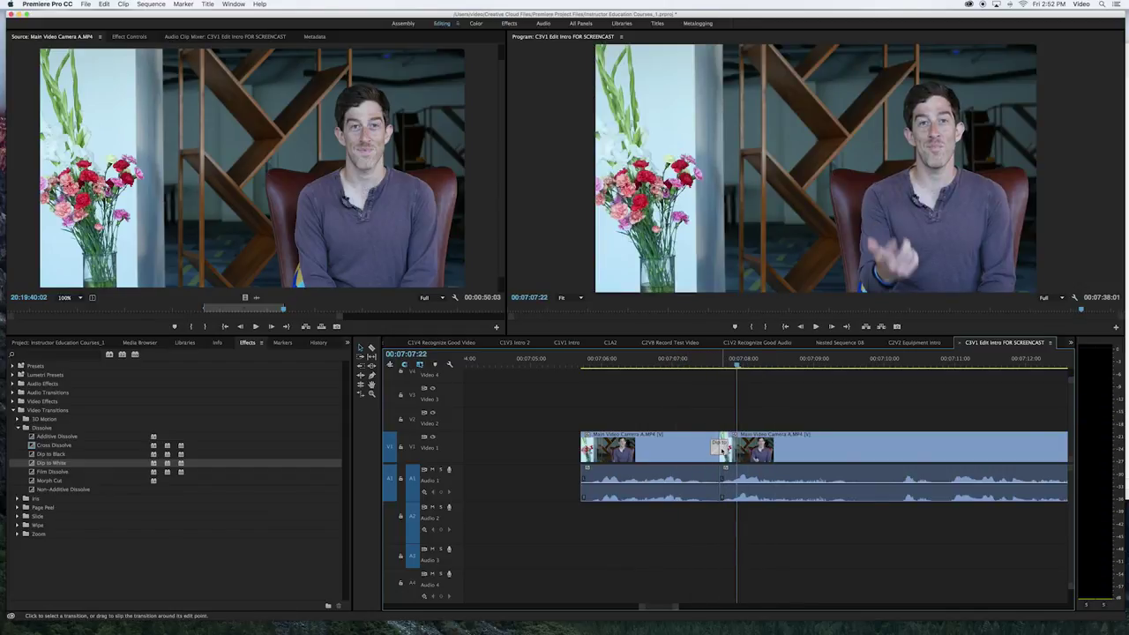
click(722, 450)
key(Delete)
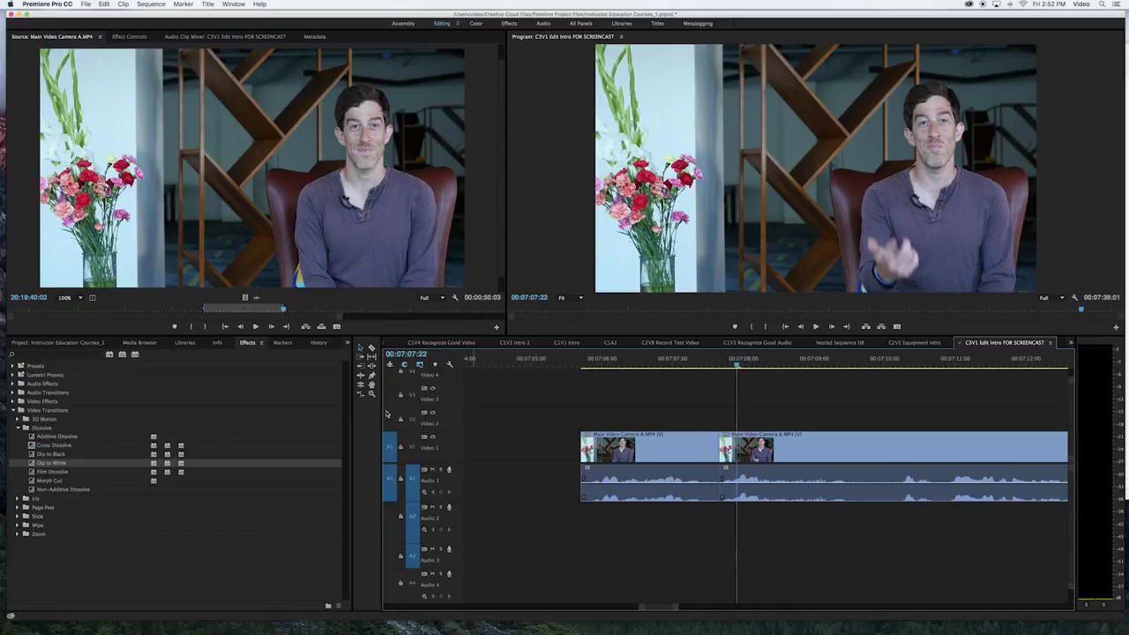
Step: Try a Dip to Black transition on the cut between the two Main Video Camera A.MP4 clips, and delete it after playback
click(33, 455)
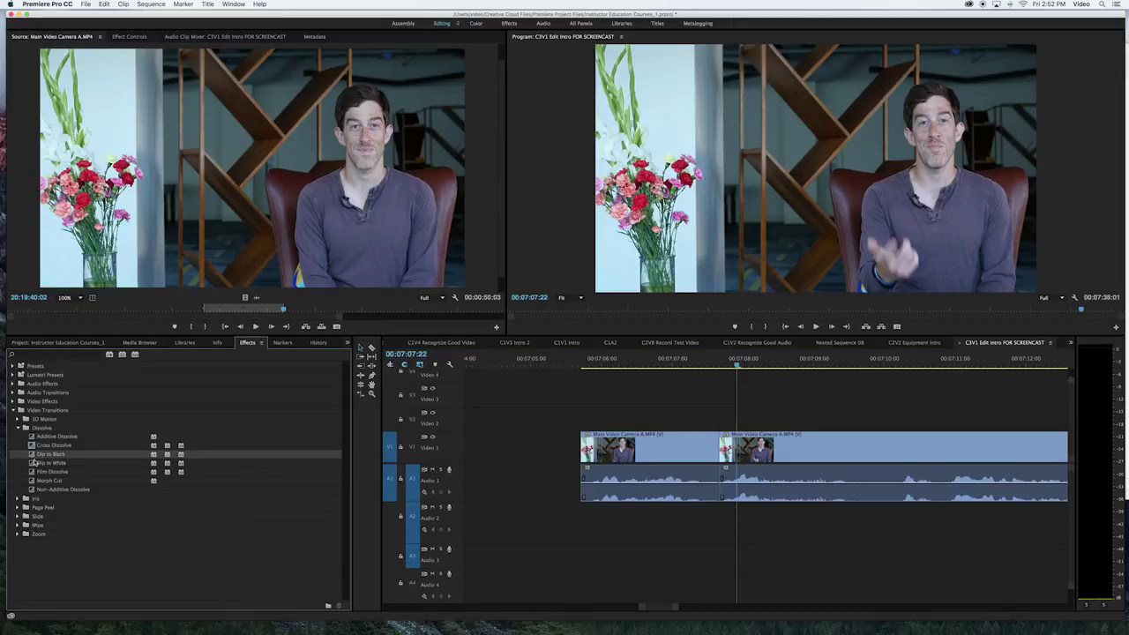
drag(32, 455, 719, 448)
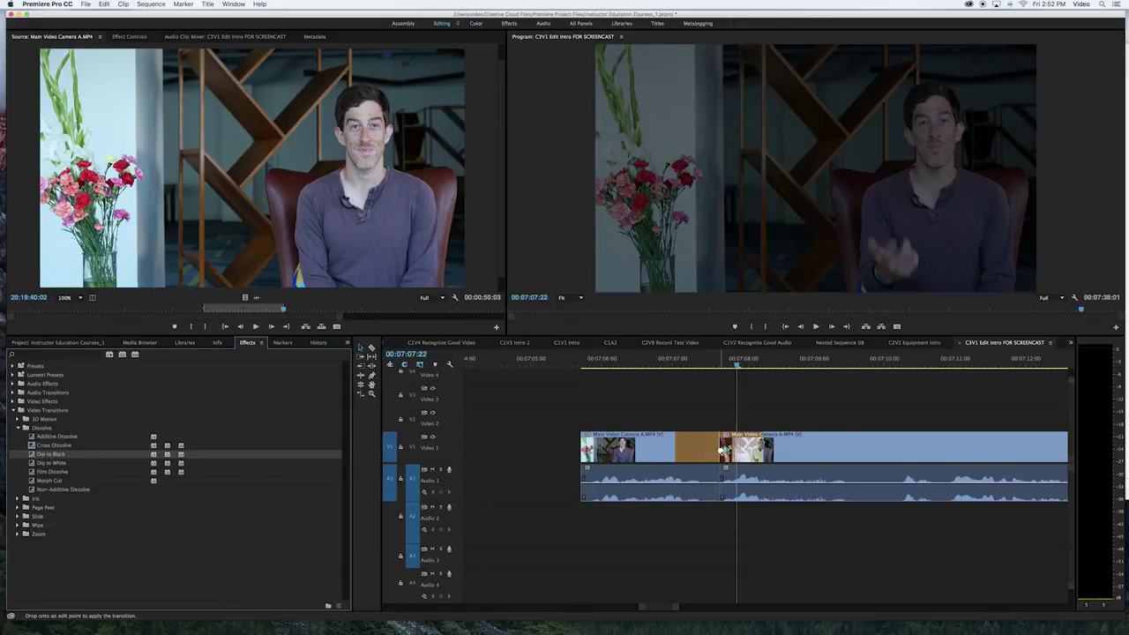
click(639, 364)
key(space)
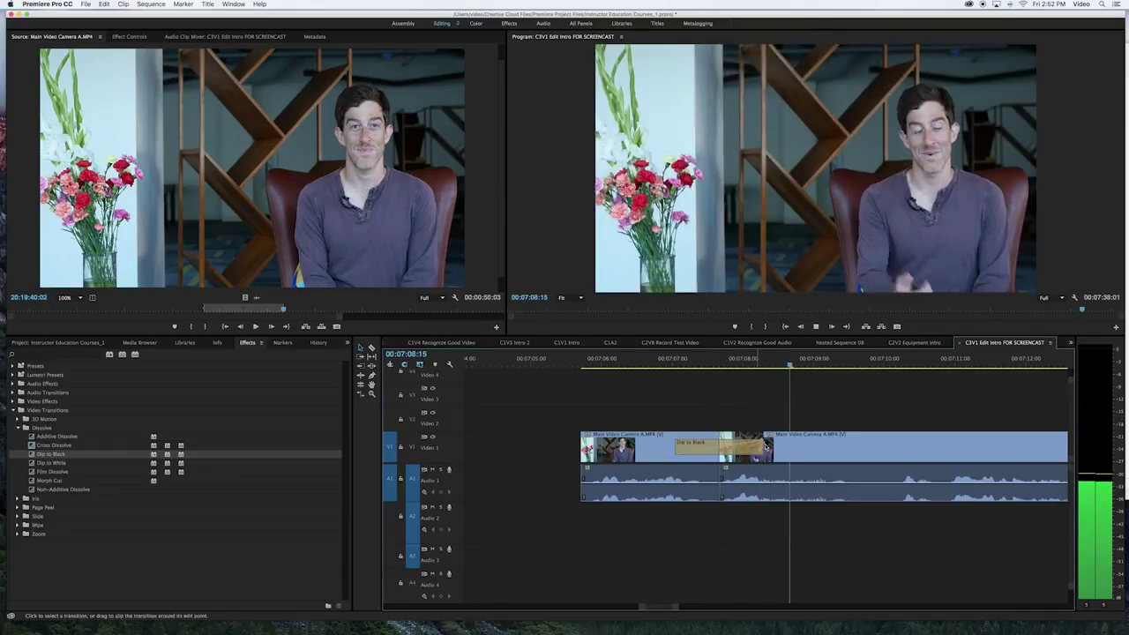
key(space)
click(735, 454)
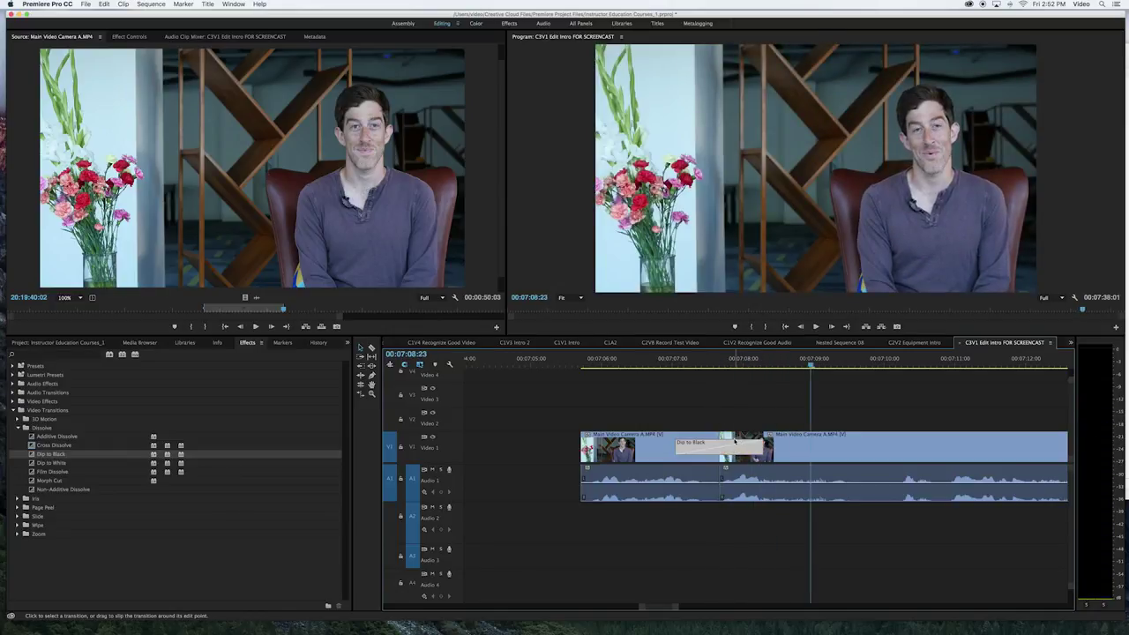
key(Delete)
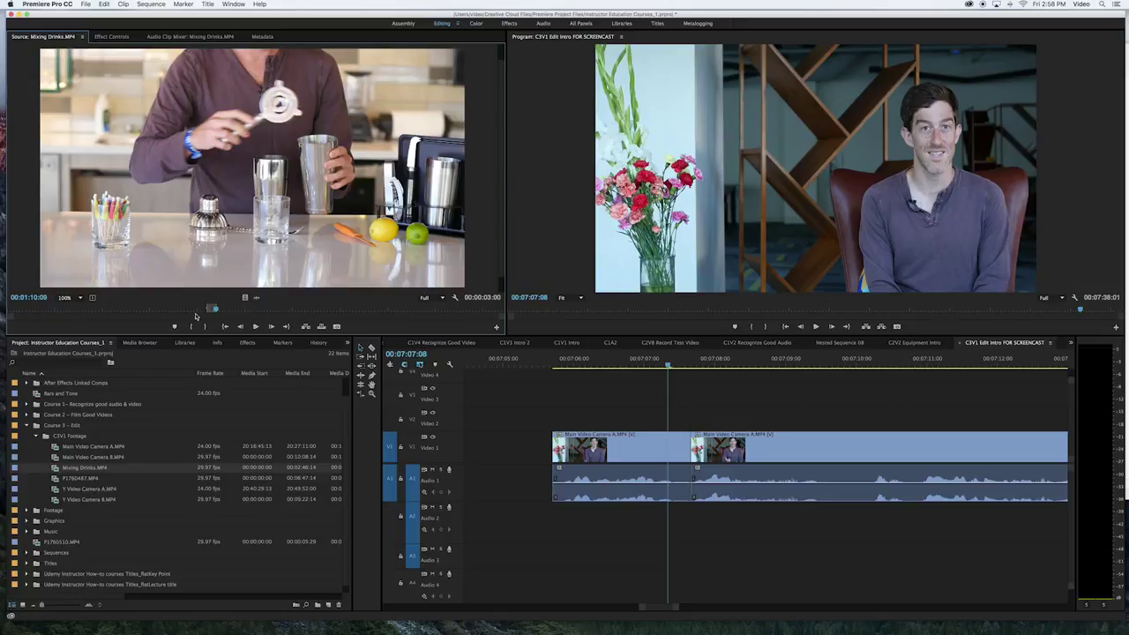
Step: Mark an In point at 00:01:13:13 and an Out point at 00:01:16:21 in the Mixing Drinks.MP4 source clip
drag(214, 309, 225, 312)
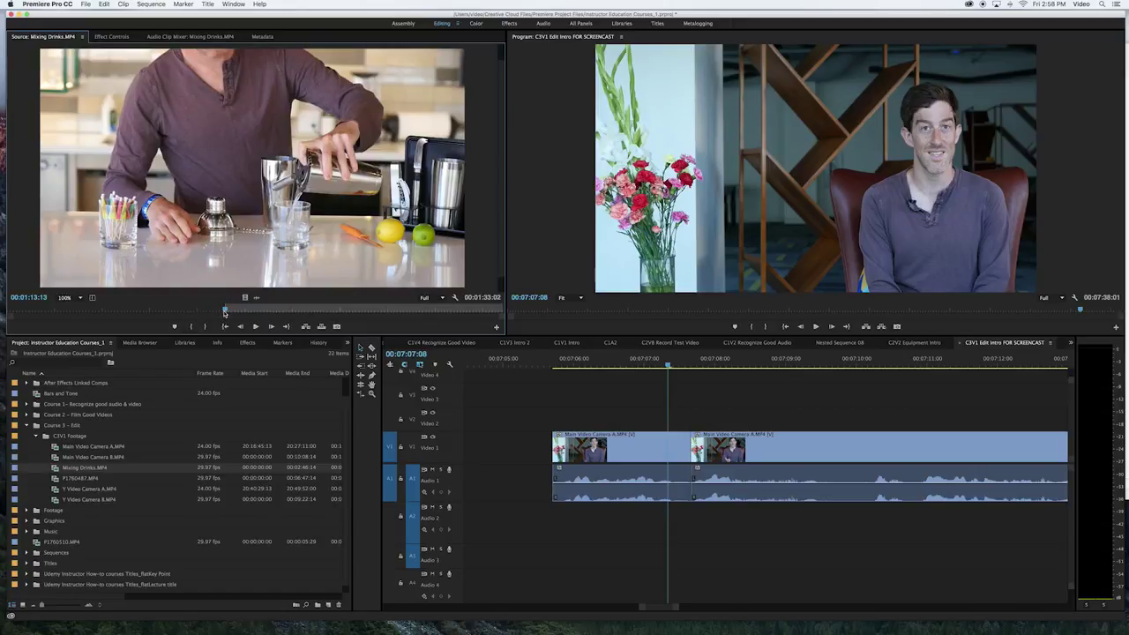
key(space)
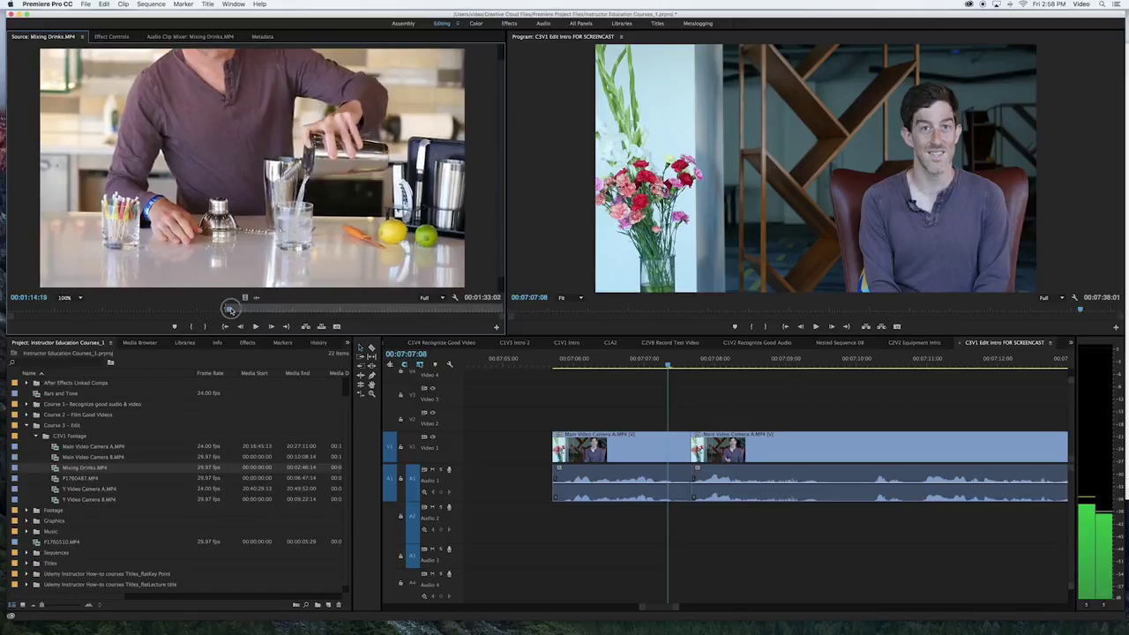
click(207, 328)
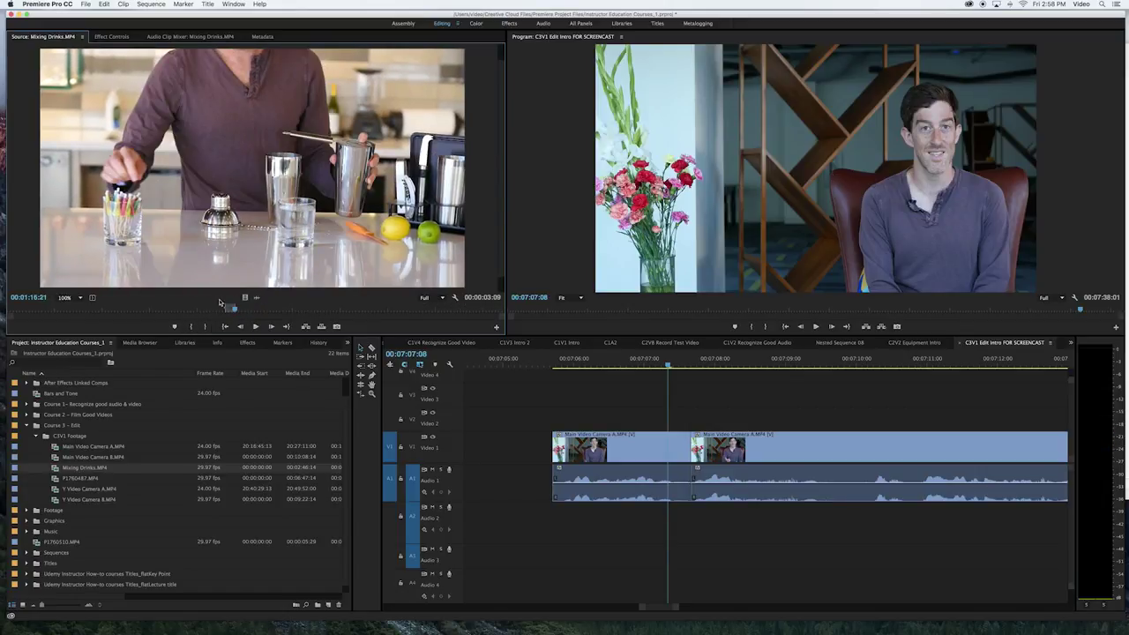
Step: Place only the video of the marked Mixing Drinks.MP4 range on Video 2, covering the cut between the two Video 1 clips
drag(274, 237, 504, 359)
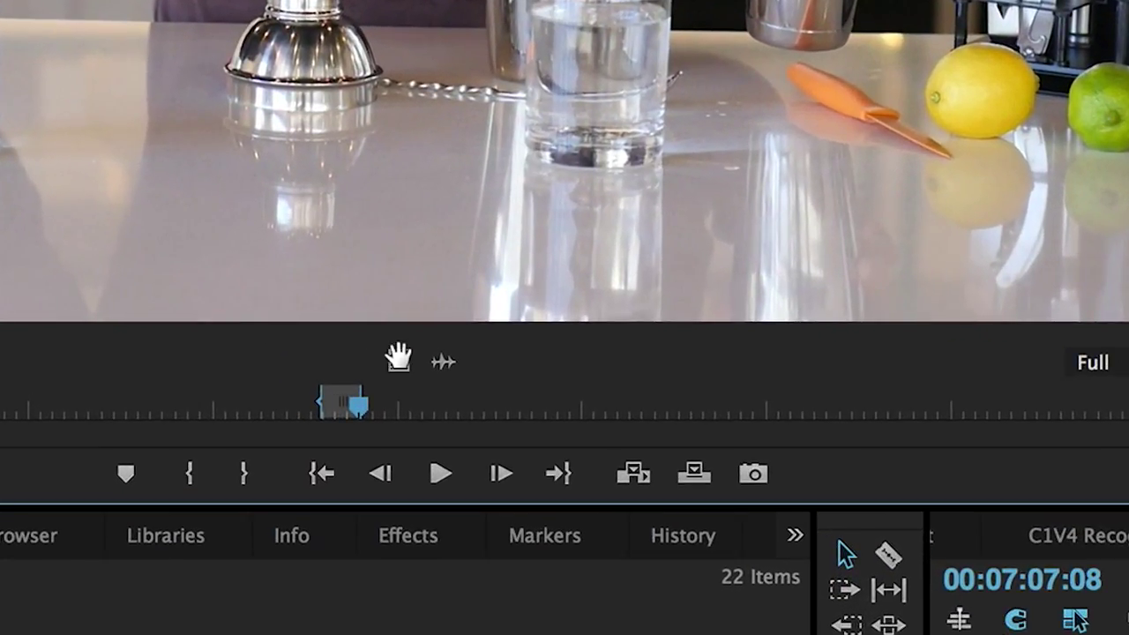
drag(397, 360, 657, 552)
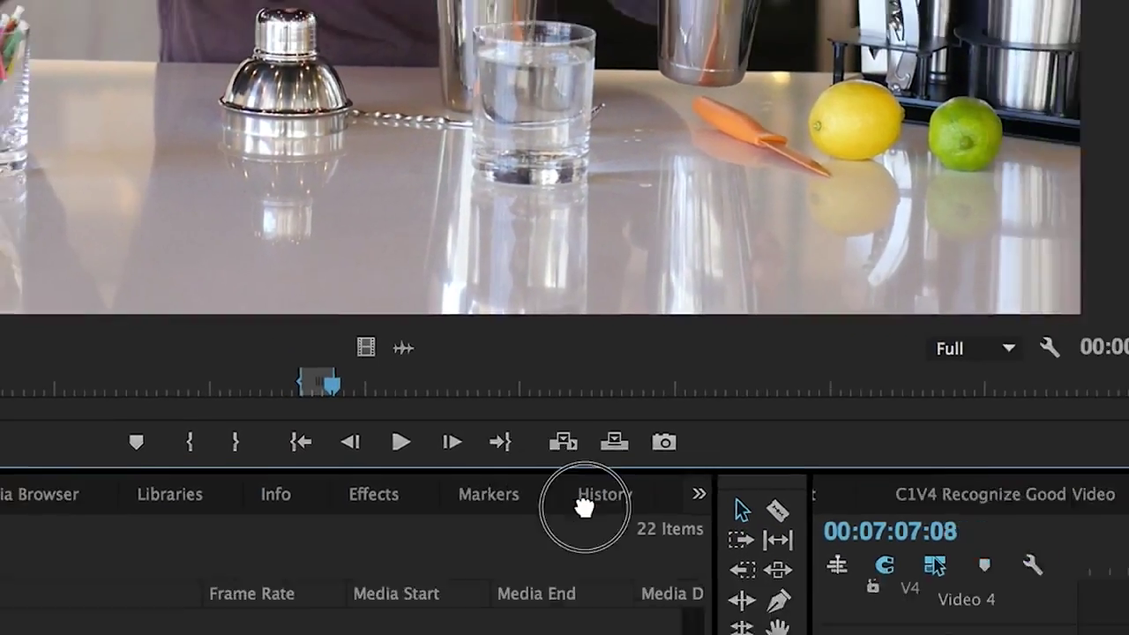
drag(584, 506, 649, 415)
Step: Play and scrub through the Mixing Drinks.MP4 overlay above the cut, and save the project
mouse_move(648, 362)
mouse_down()
mouse_move(593, 366)
mouse_move(630, 370)
mouse_up()
key(space)
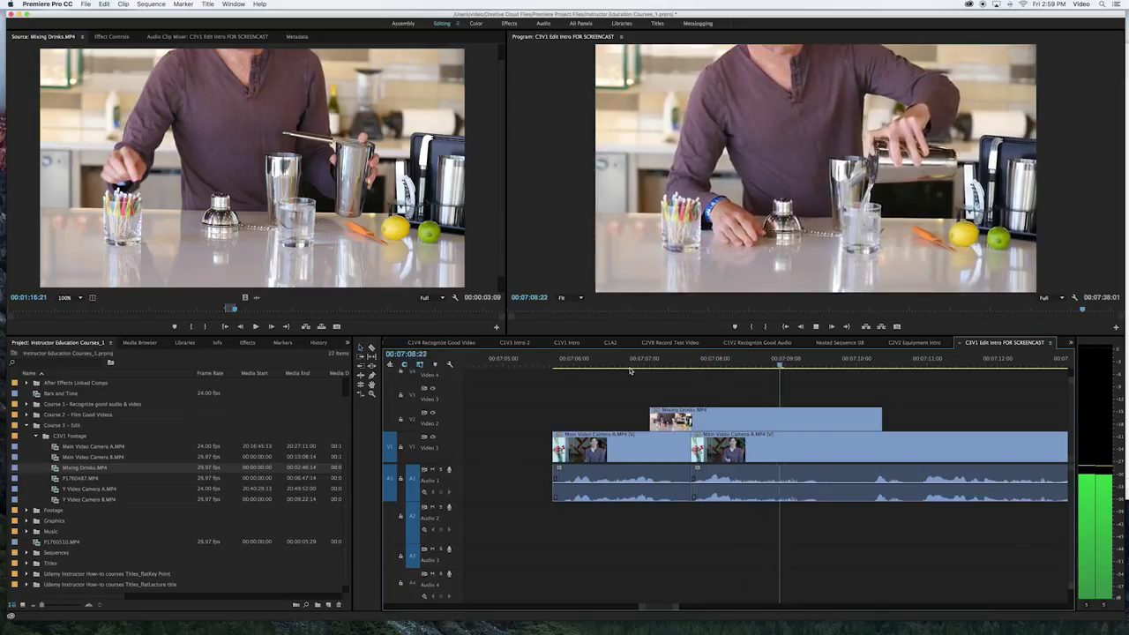
key(space)
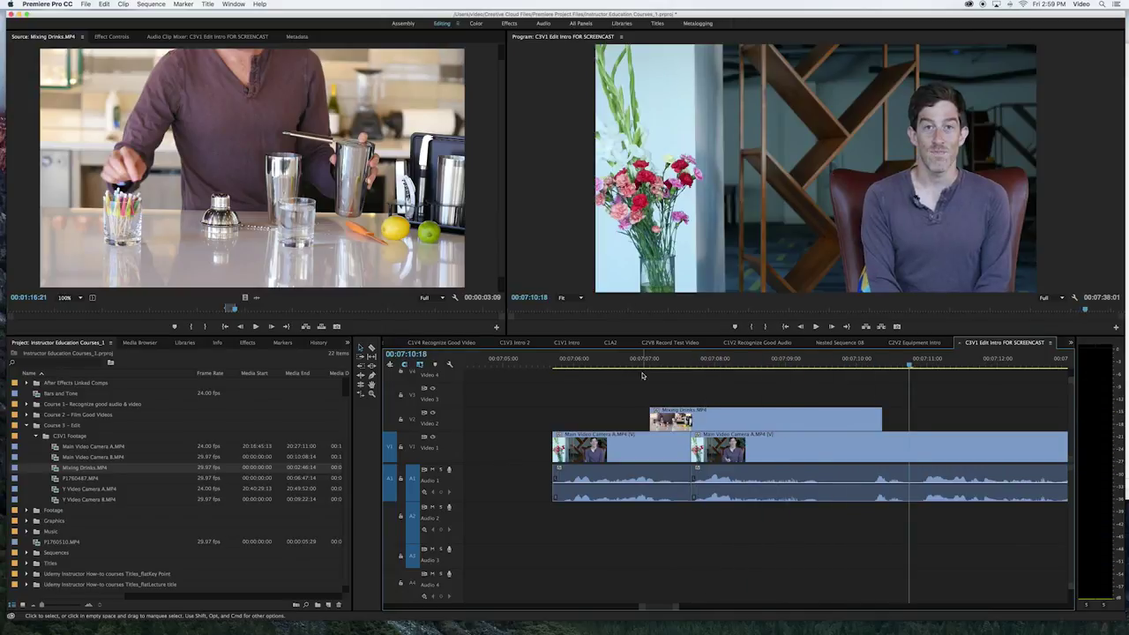
click(727, 361)
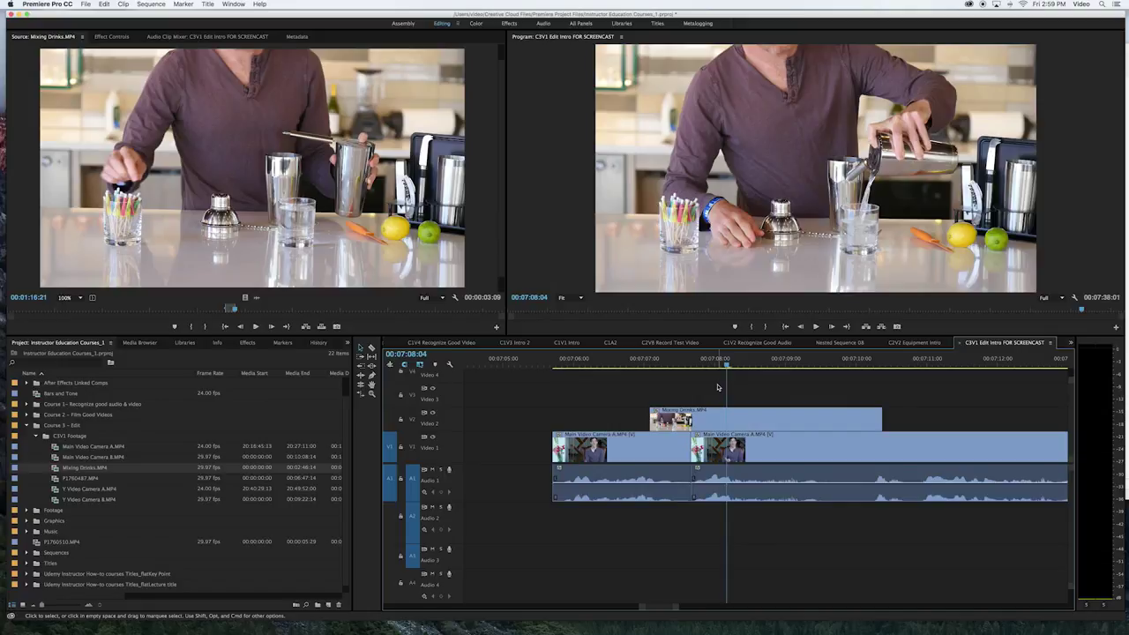
drag(723, 363, 833, 363)
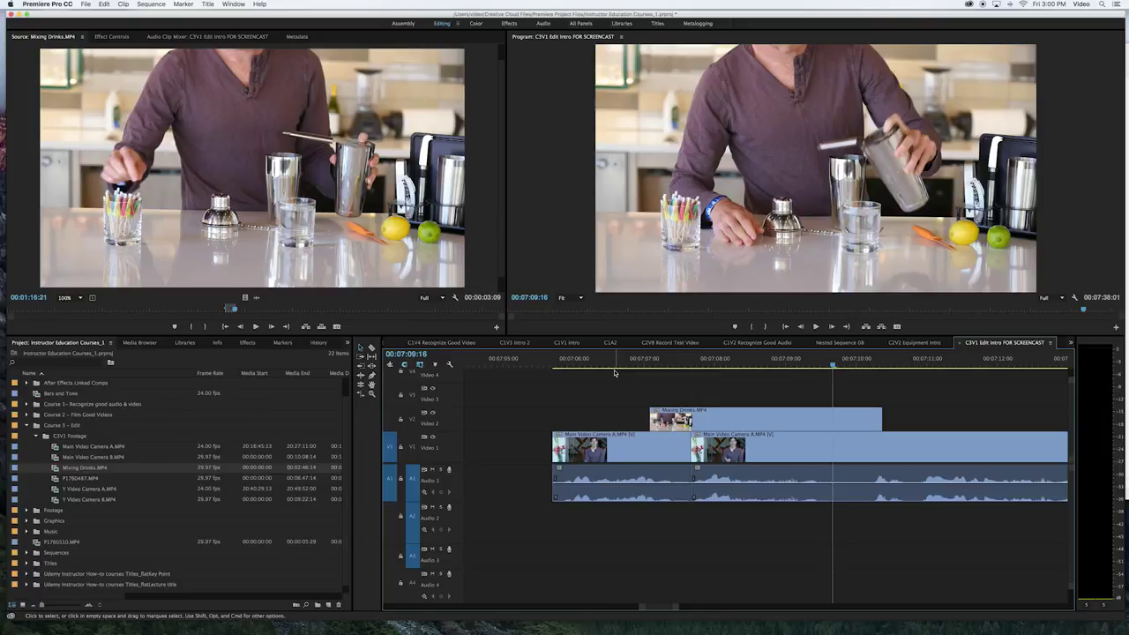
key(cmd+s)
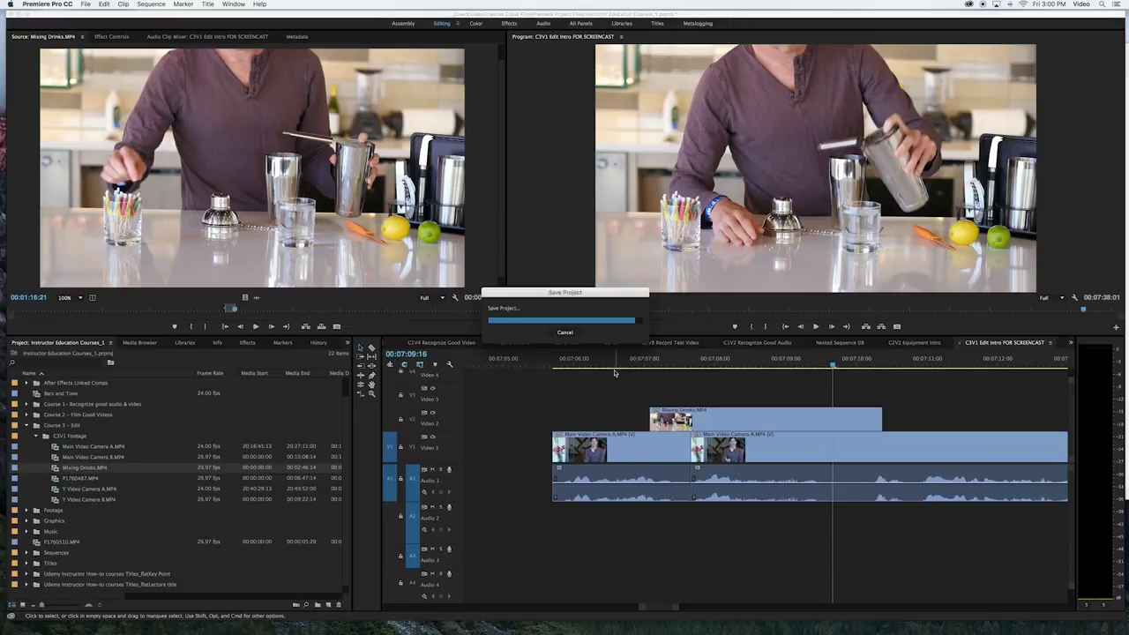